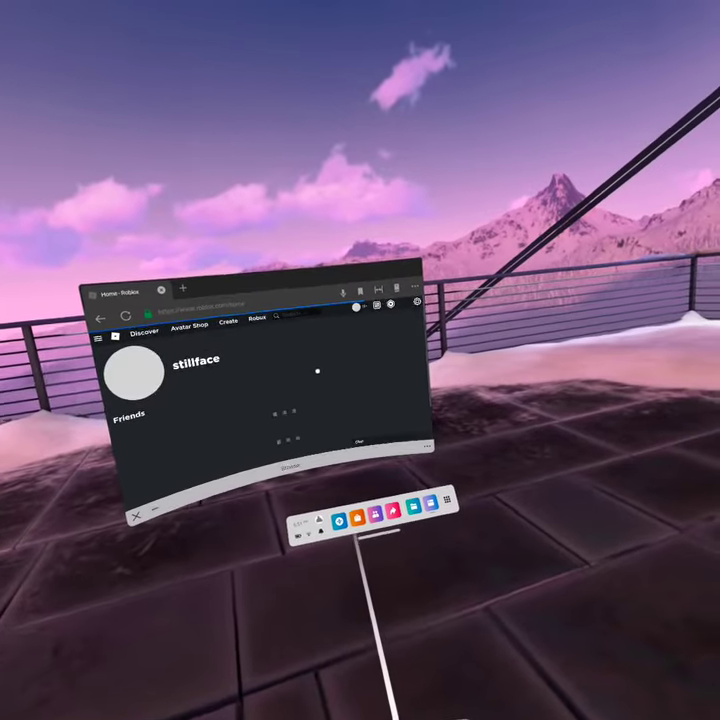
scroll(317, 371, "down", 3)
scroll(333, 389, "down", 3)
scroll(299, 389, "down", 5)
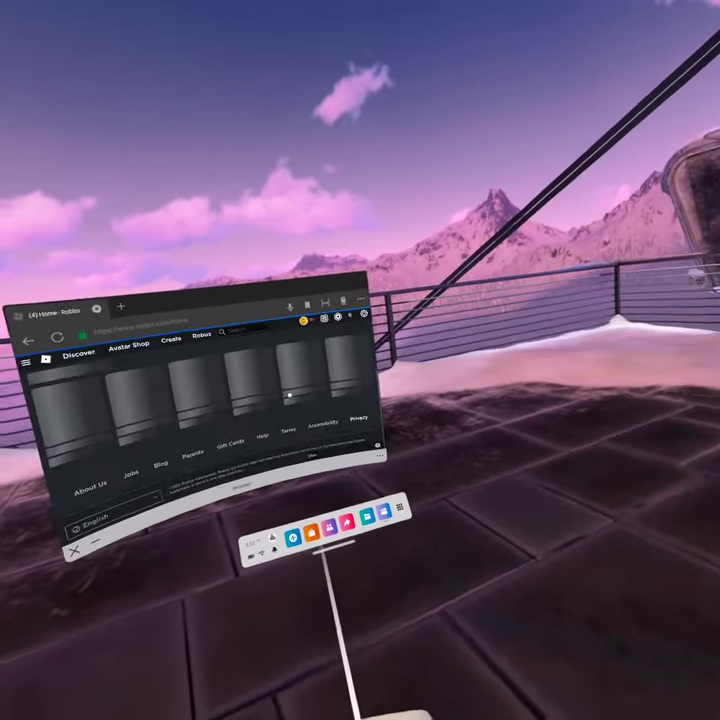
scroll(289, 395, "up", 5)
scroll(300, 400, "up", 2)
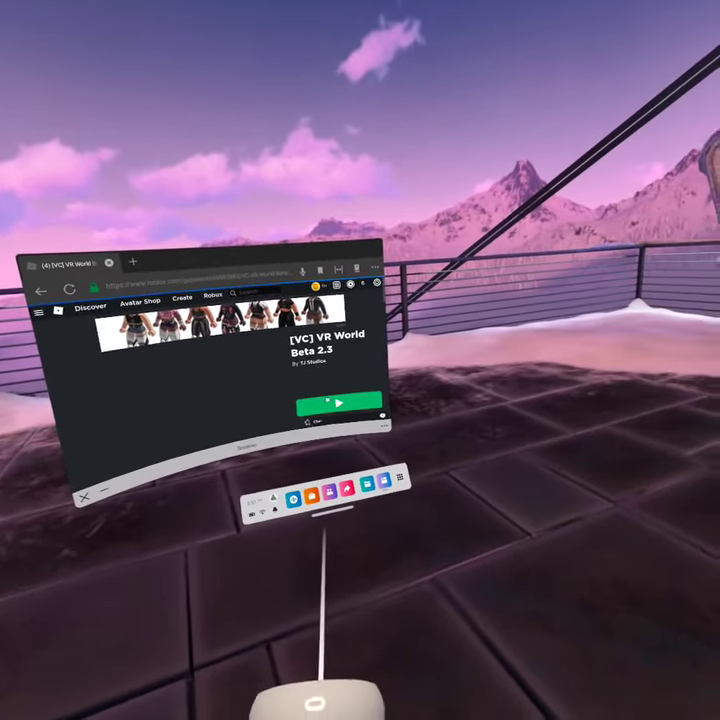
scroll(230, 370, "down", 3)
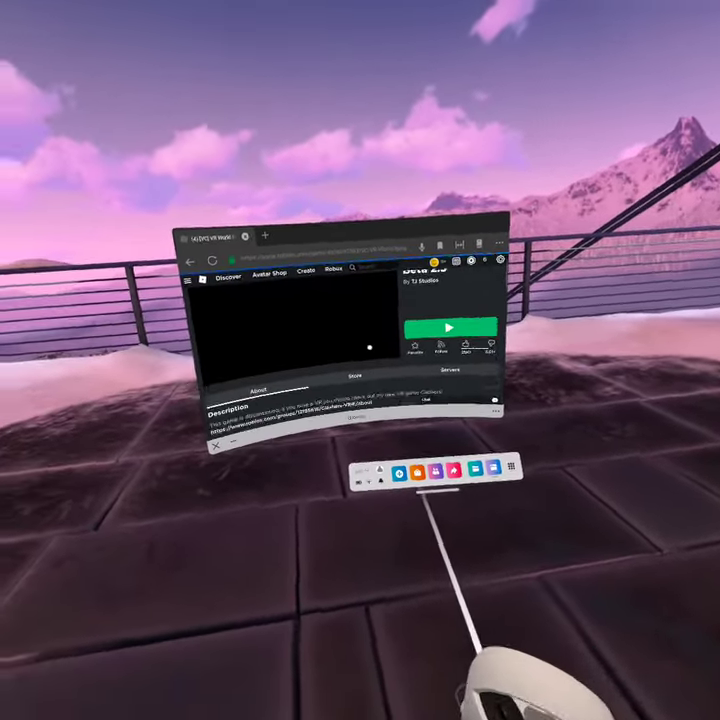
scroll(440, 400, "up", 3)
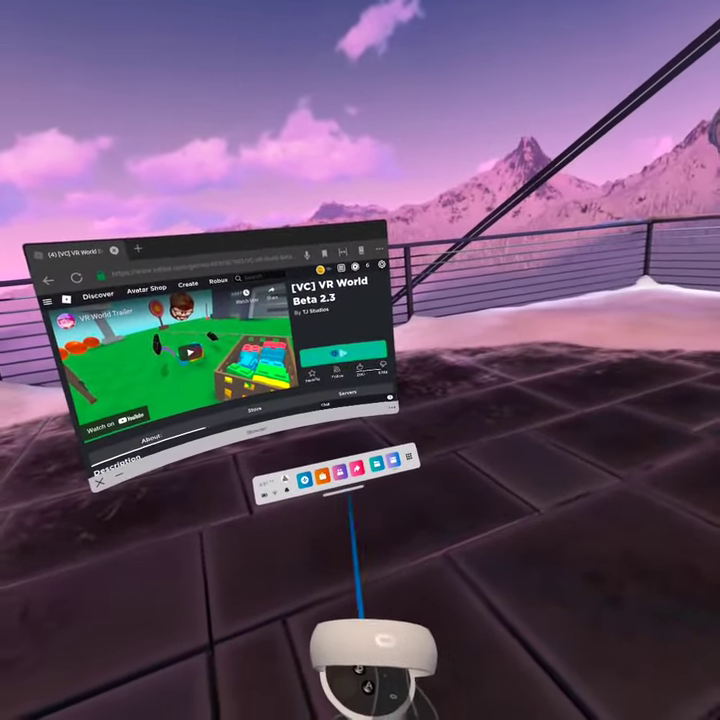
Press Play on the [VC] VR World Beta 2.3 game page.
left_click(339, 353)
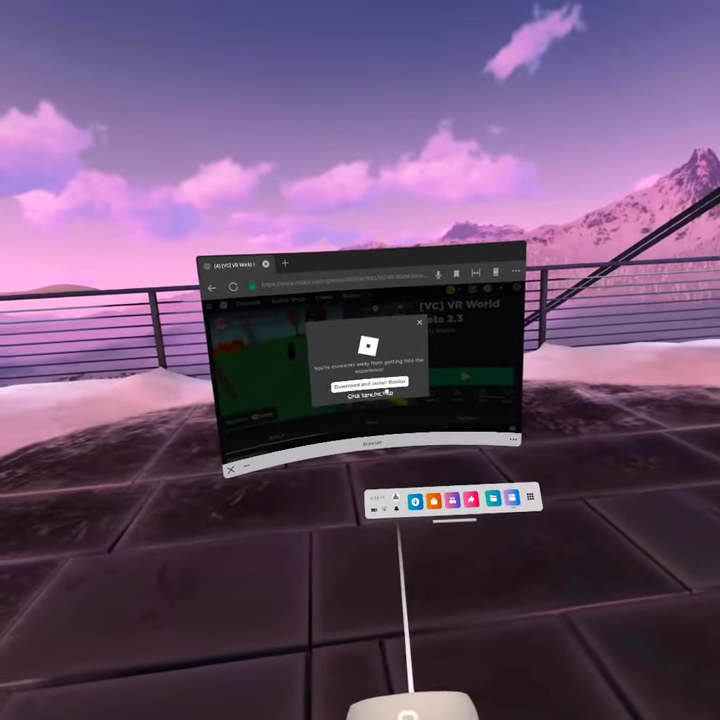
Download the Roblox installer and view it in the headset's Downloads folder.
left_click(368, 381)
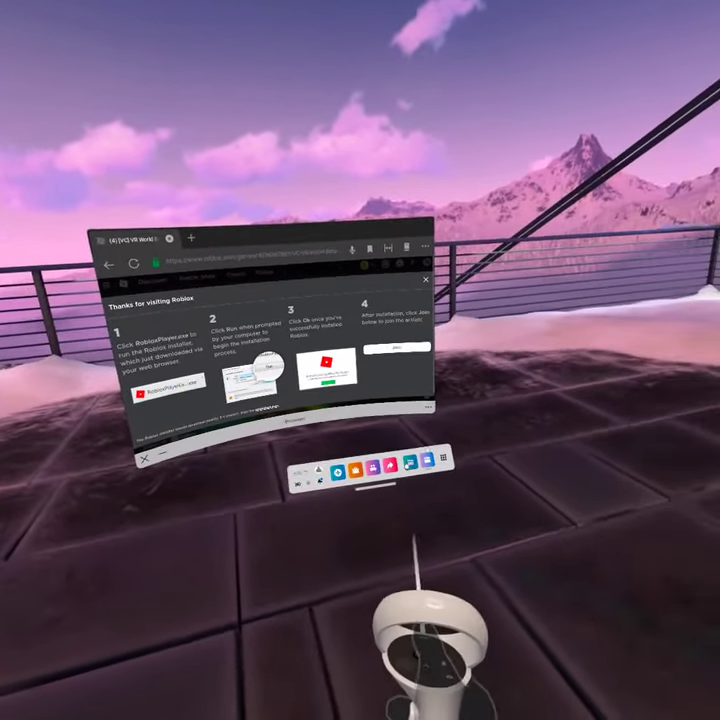
left_click(432, 467)
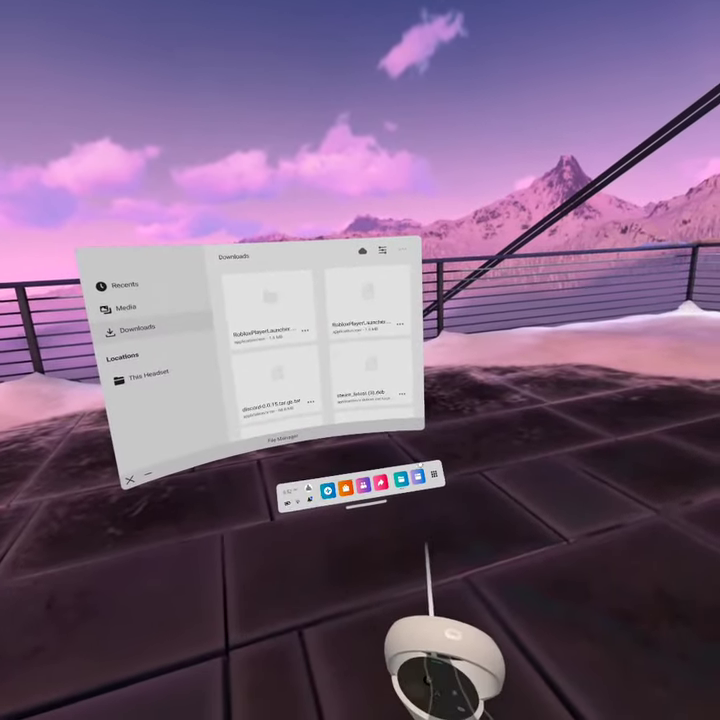
Switch from File Manager back to the Roblox game page in the browser.
left_click(332, 497)
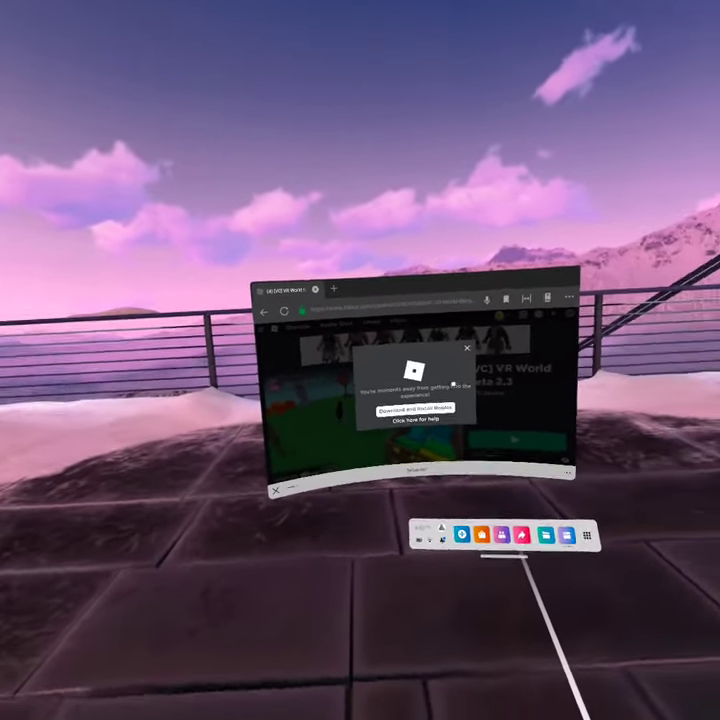
Dismiss the 'Roblox is now loading' notice and bring up the headset's quick settings.
left_click(430, 408)
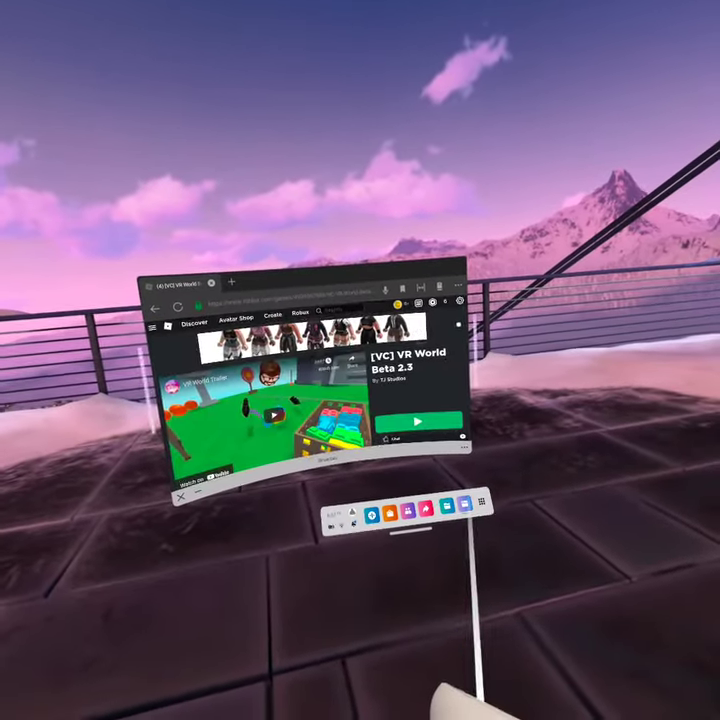
scroll(305, 380, "down", 5)
scroll(305, 380, "up", 5)
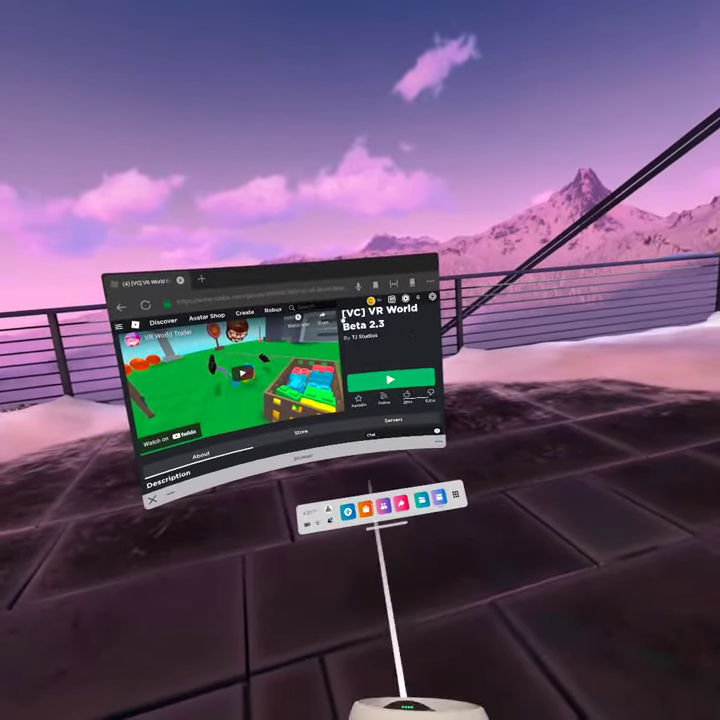
scroll(369, 318, "up", 1)
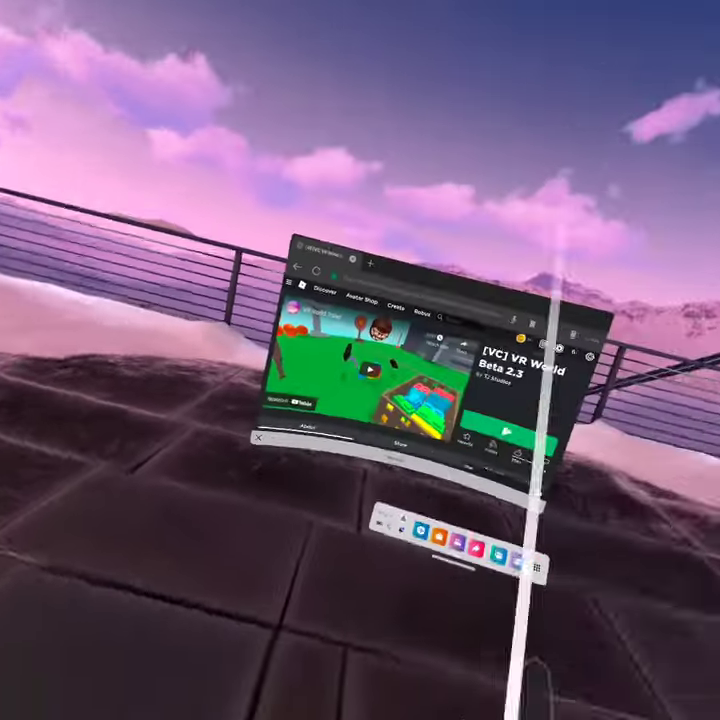
scroll(375, 350, "down", 5)
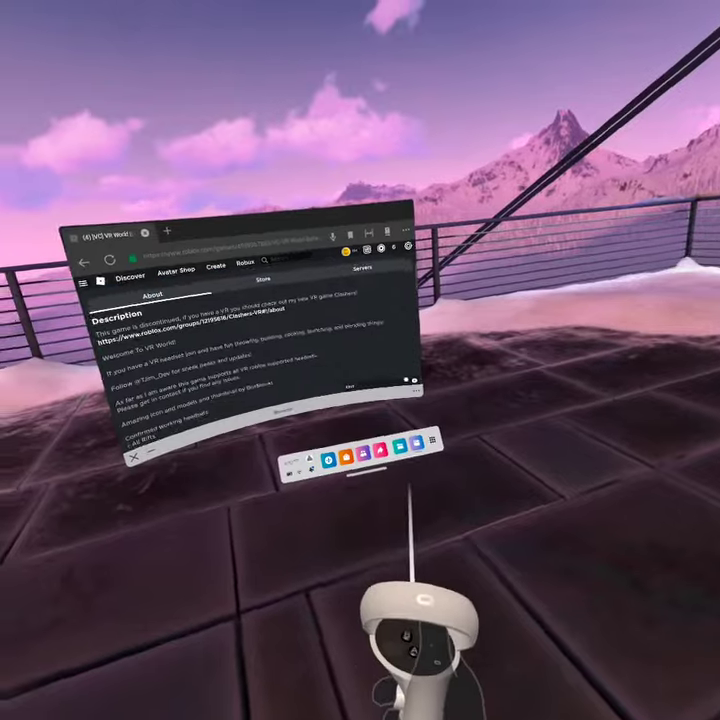
scroll(430, 370, "up", 5)
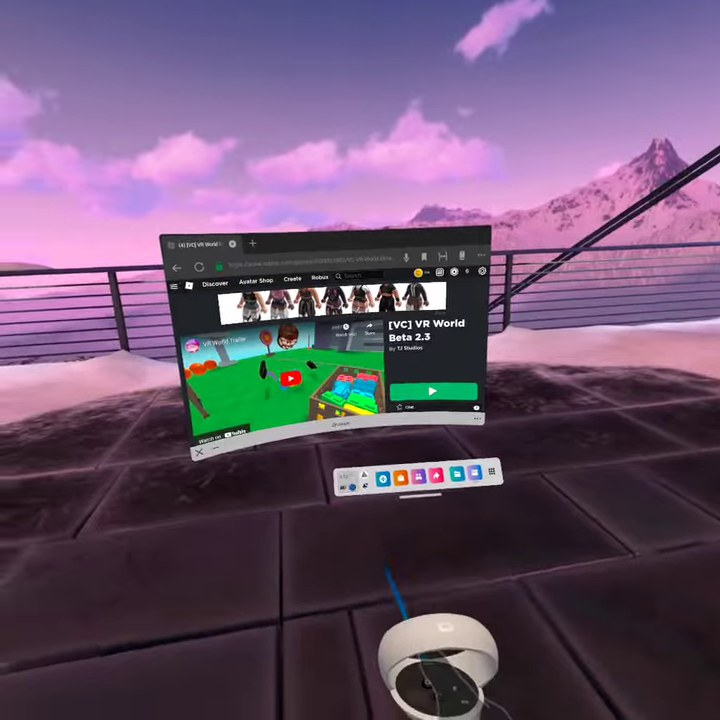
left_click(347, 479)
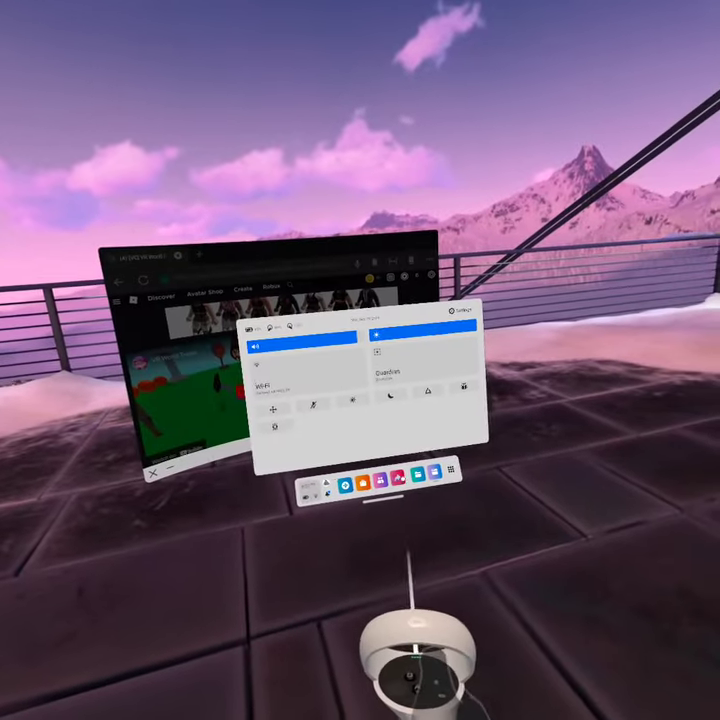